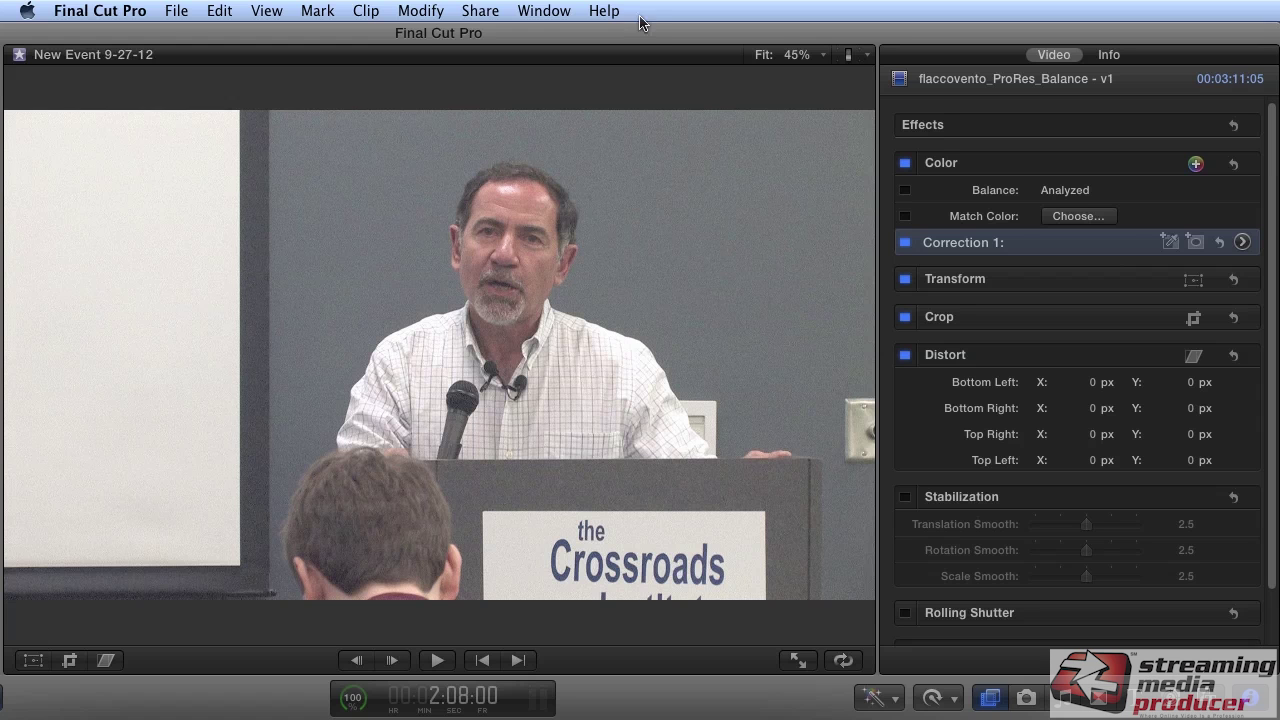
# Step: Show the Video Scopes in a slightly wider pane with Luma as the histogram channel
pyautogui.click(545, 11)
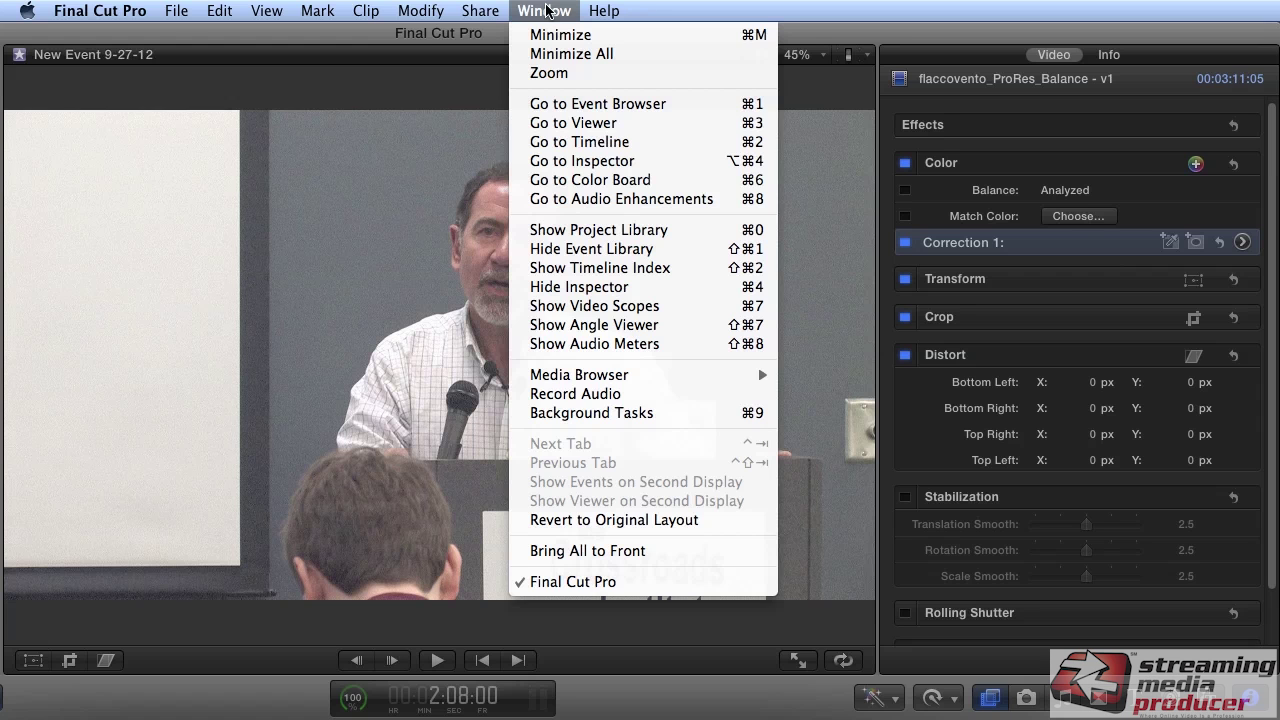
pyautogui.click(605, 312)
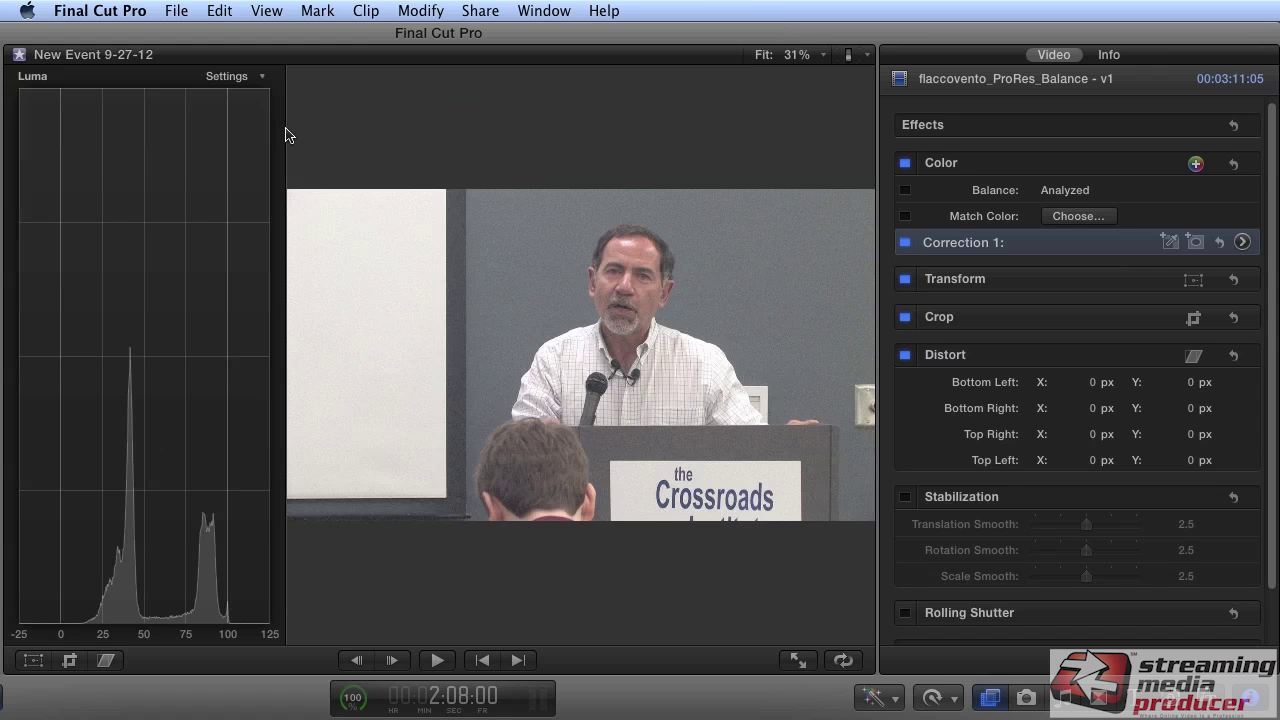
pyautogui.moveTo(284, 126); pyautogui.dragTo(405, 146)
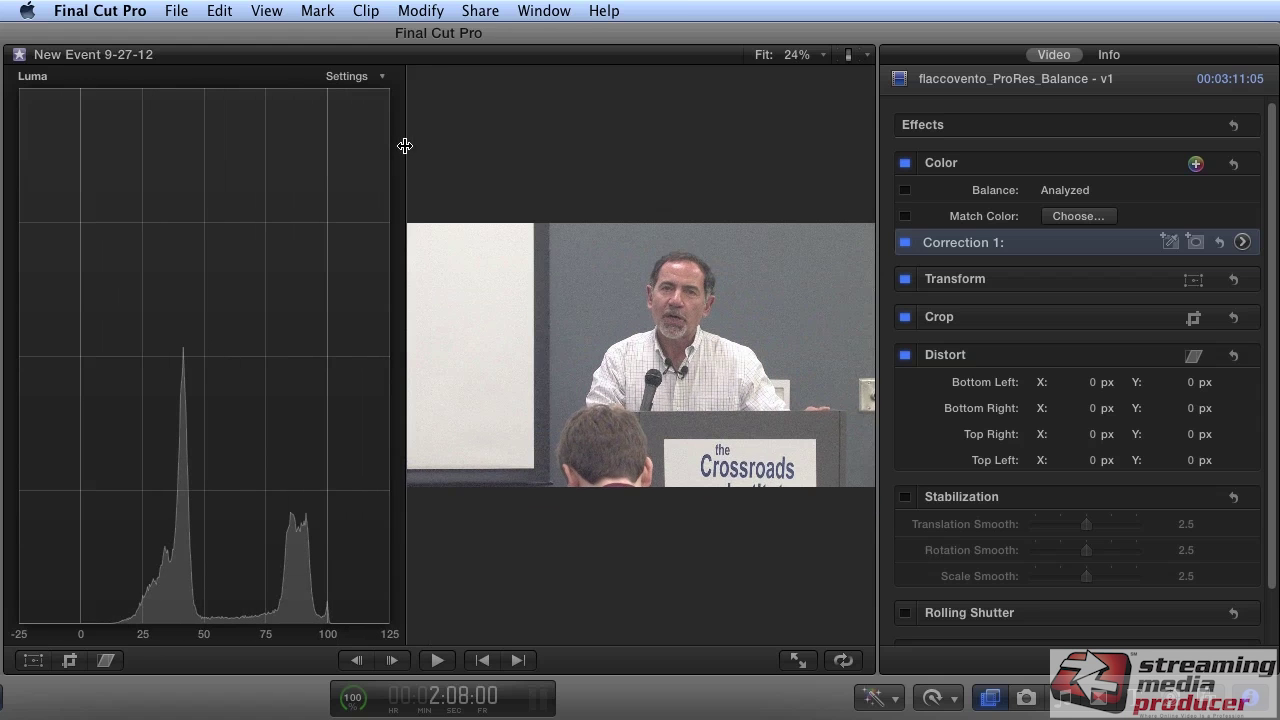
pyautogui.click(358, 78)
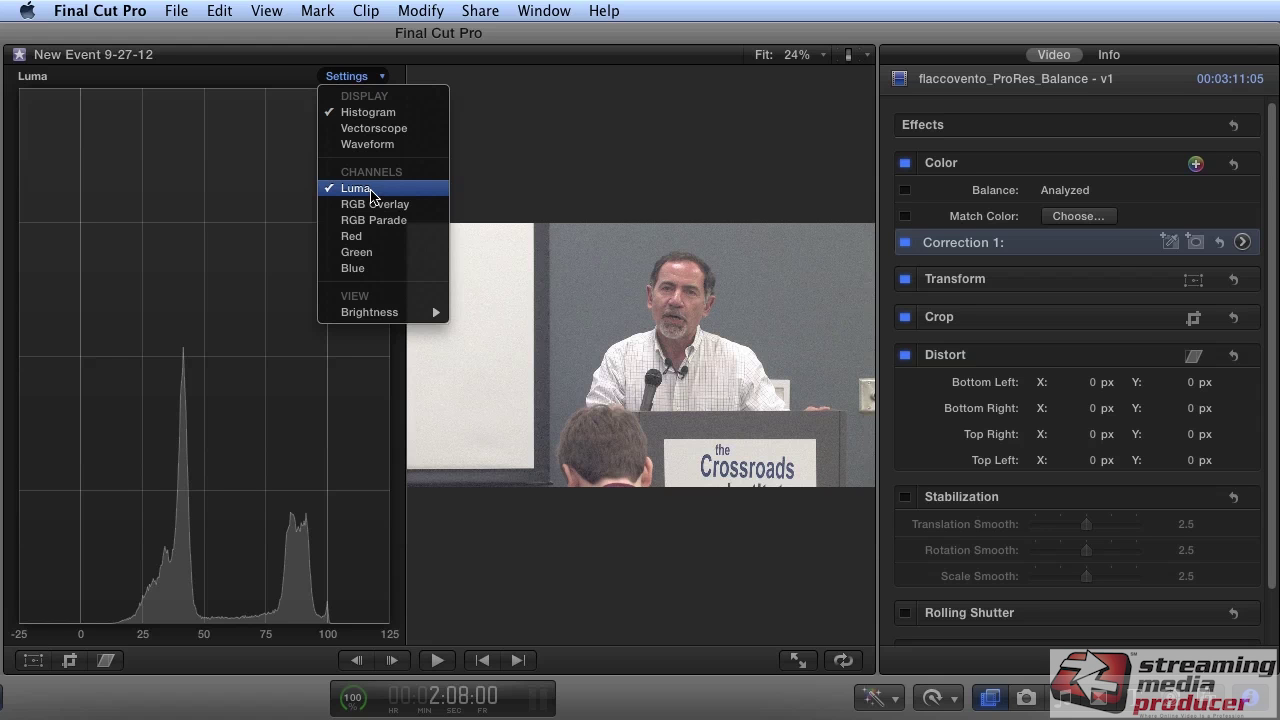
pyautogui.click(371, 191)
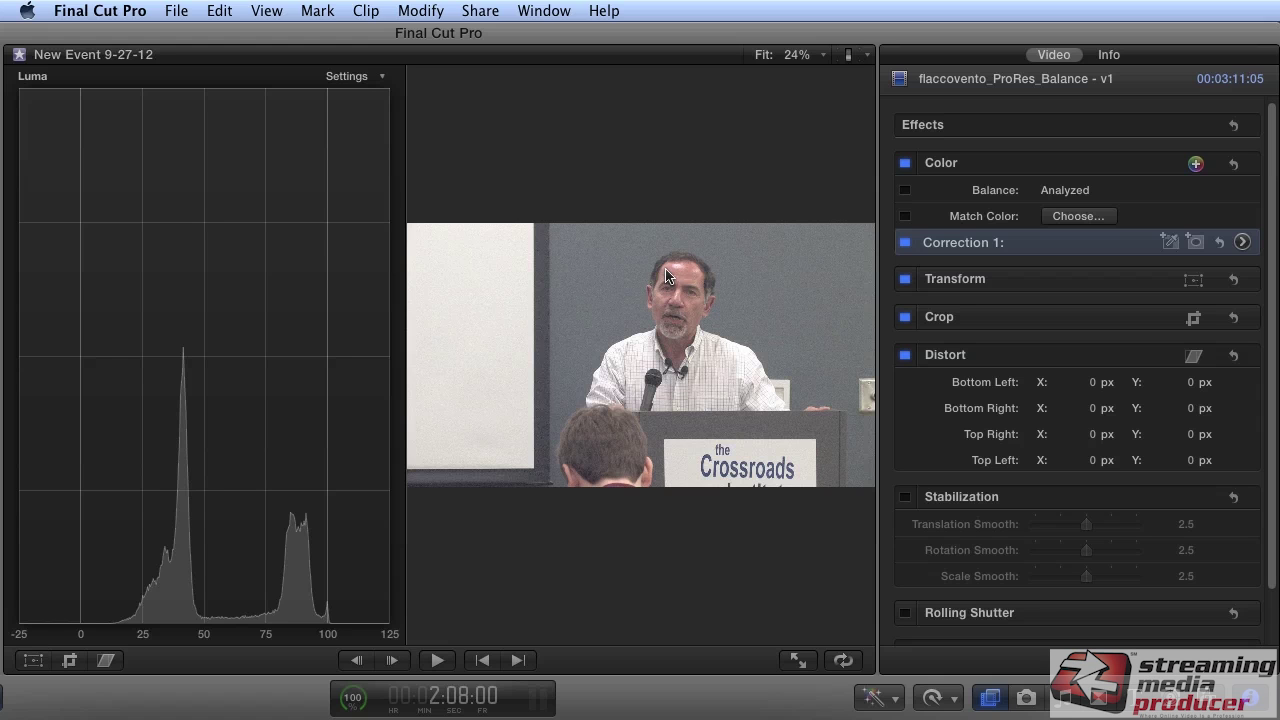
# Step: Switch the scope display to a Luma waveform and hide the inspector to widen the viewer
pyautogui.click(348, 77)
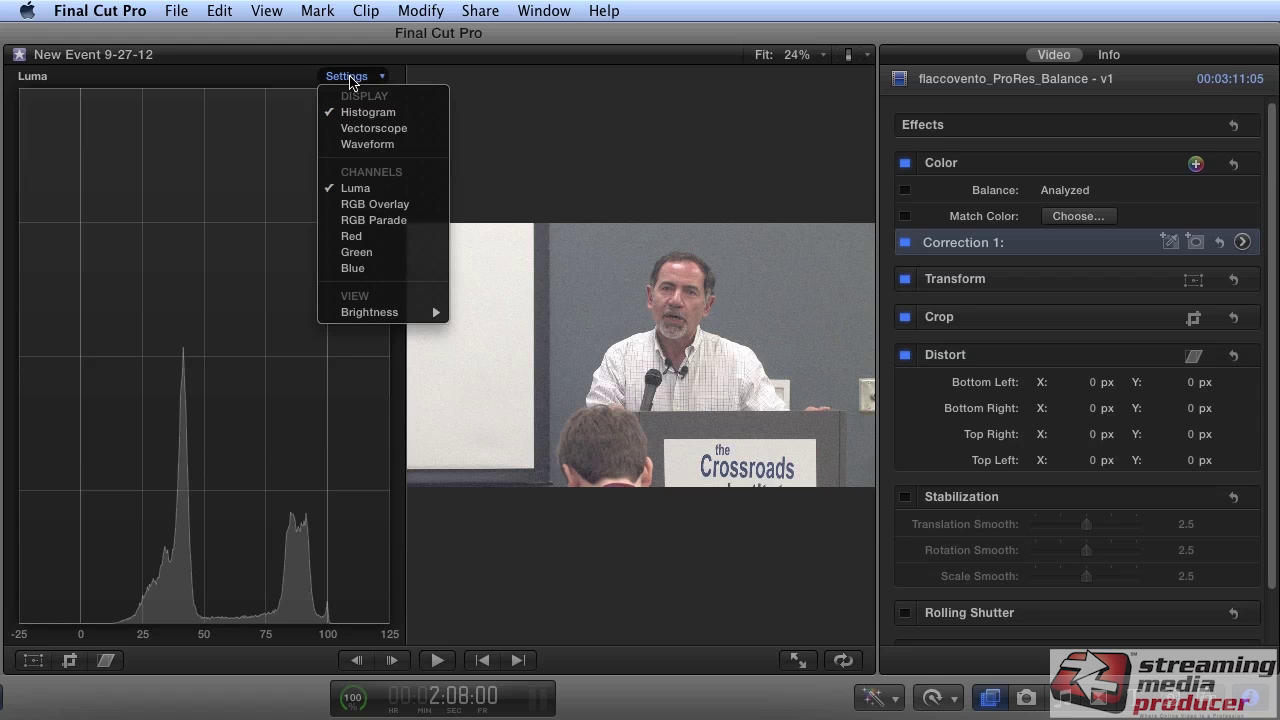
pyautogui.click(358, 144)
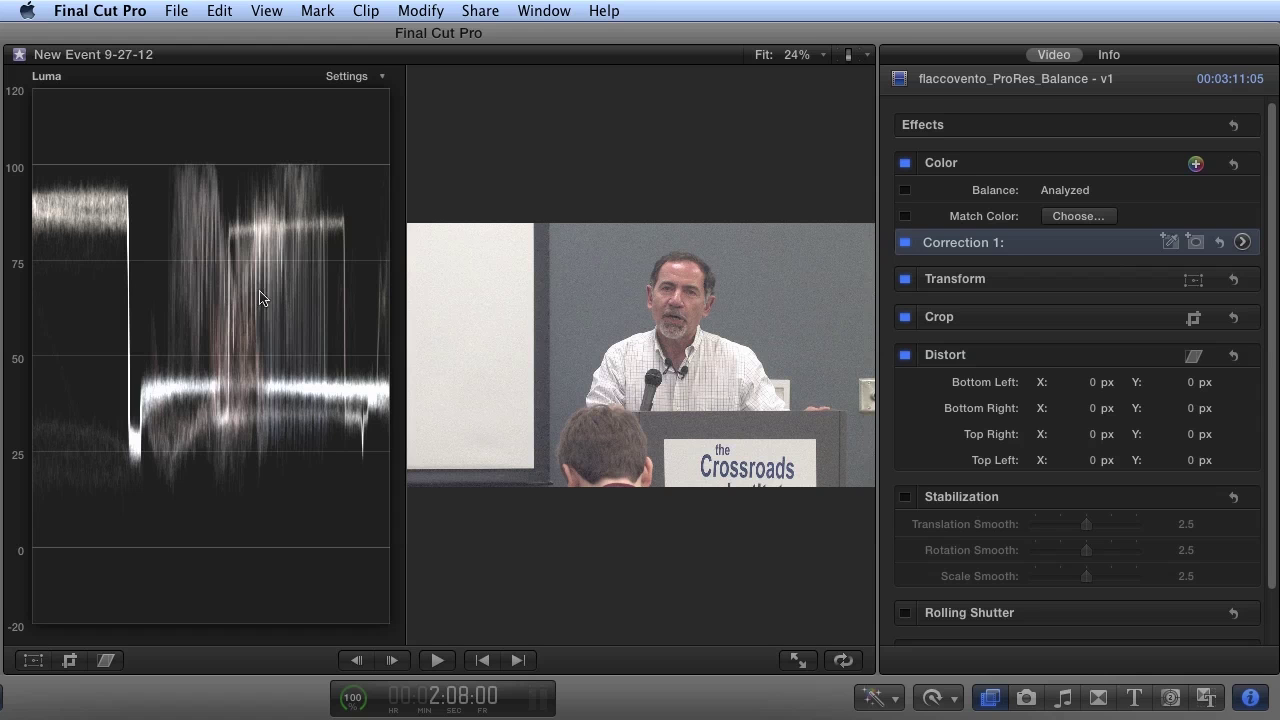
pyautogui.click(1250, 704)
# Step: Restore the inspector, compare Correction 1 off and on, then enable the analyzed color Balance
pyautogui.click(1255, 706)
pyautogui.click(905, 243)
pyautogui.click(906, 244)
pyautogui.click(906, 244)
pyautogui.click(906, 244)
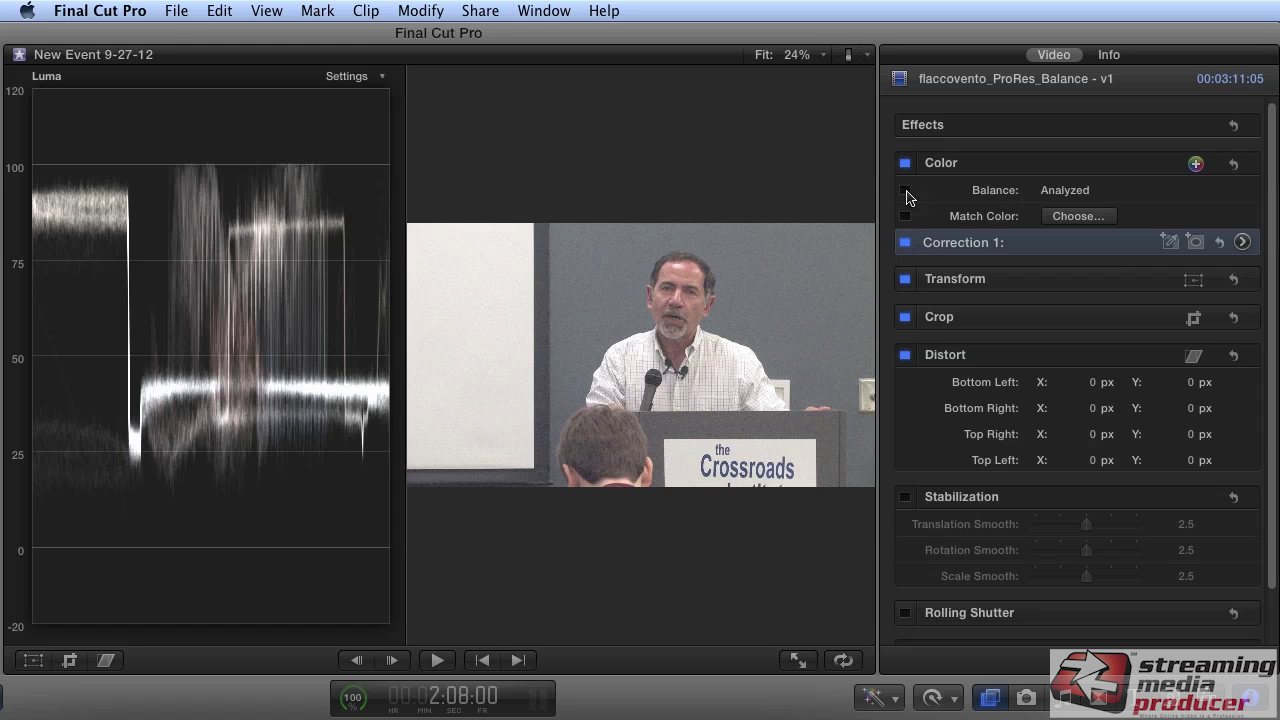
pyautogui.click(905, 190)
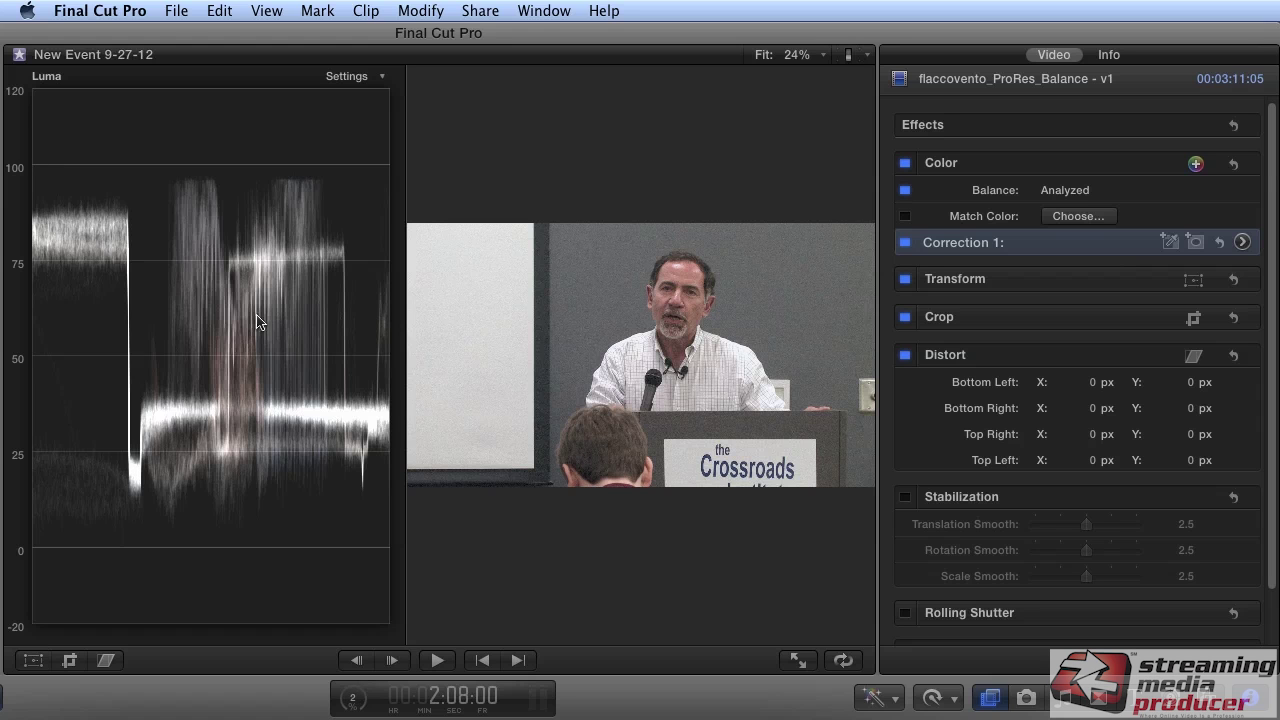
# Step: Compare the analyzed Balance on and off, leaving it turned off
pyautogui.click(904, 190)
pyautogui.click(905, 191)
pyautogui.click(905, 191)
# Step: Open Correction 1's Color Board, view its Color pane, and return to Exposure
pyautogui.click(1243, 247)
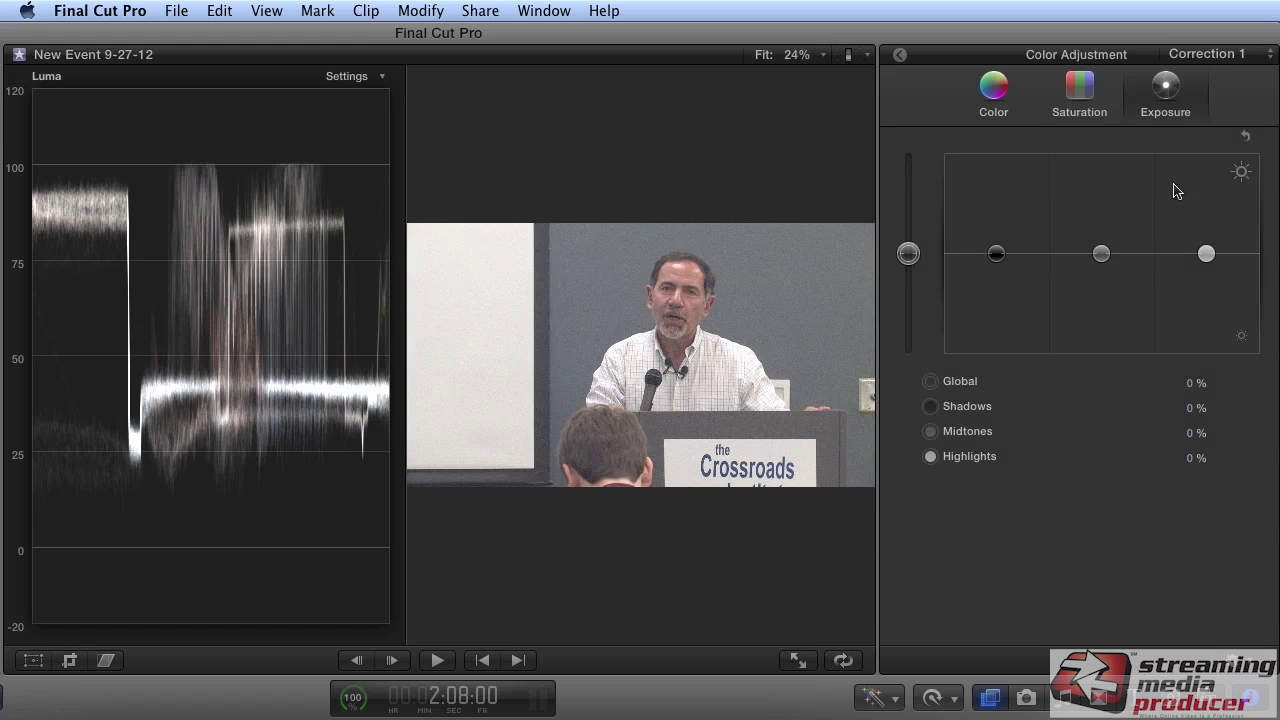
pyautogui.click(992, 96)
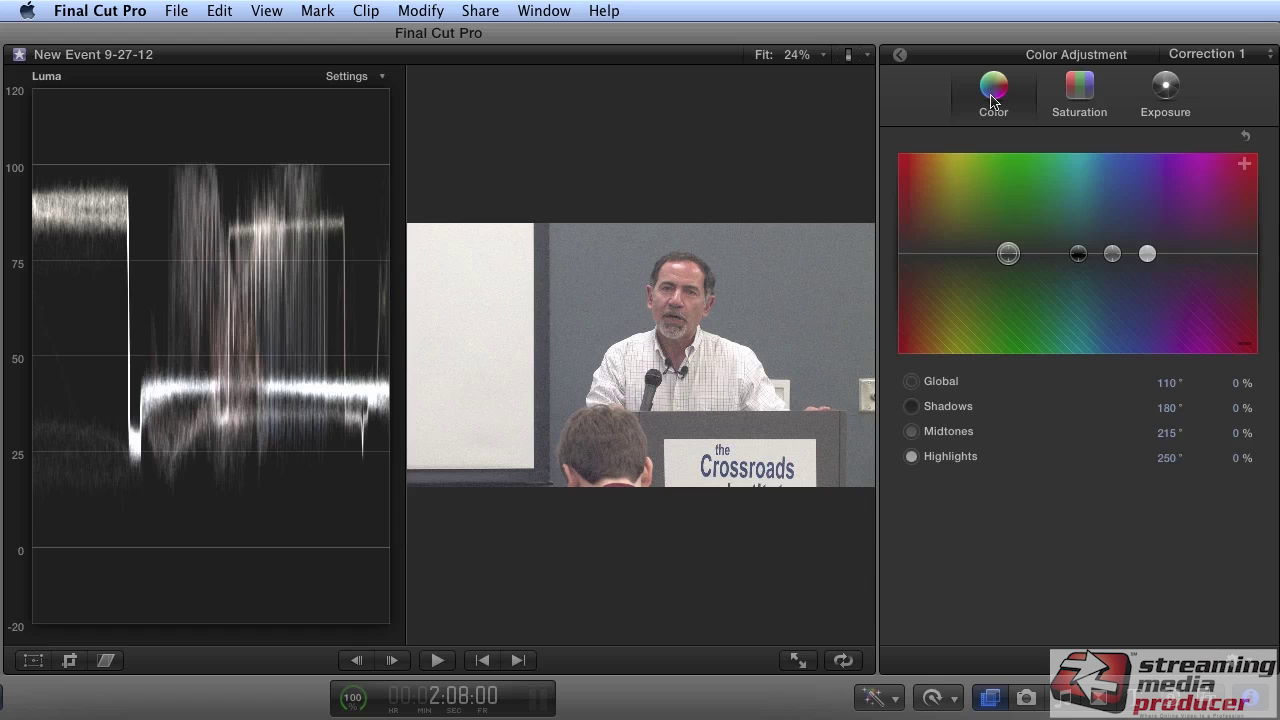
pyautogui.click(1166, 90)
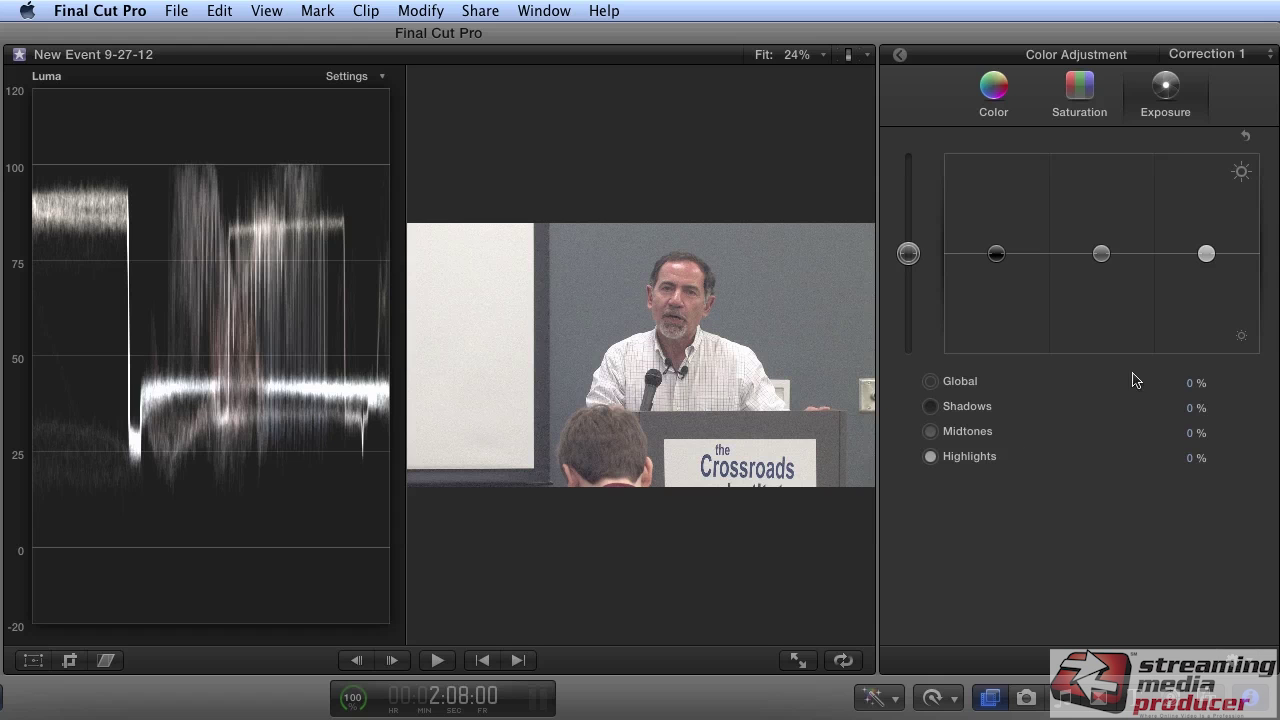
# Step: Keep Highlights exposure at 0% and pull the Shadows puck down to about -30%
pyautogui.moveTo(1206, 254)
pyautogui.mouseDown()
pyautogui.moveTo(1205, 240)
pyautogui.moveTo(1205, 252)
pyautogui.mouseUp()
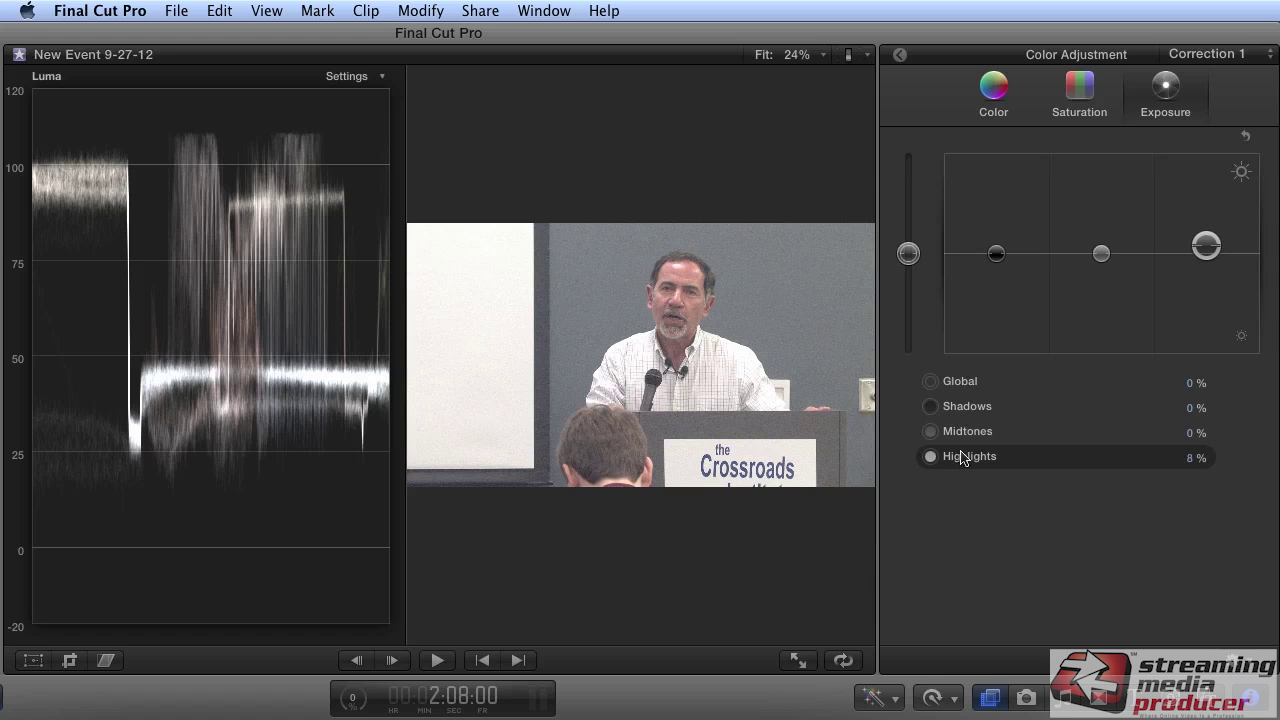
pyautogui.moveTo(1200, 249); pyautogui.dragTo(1206, 258)
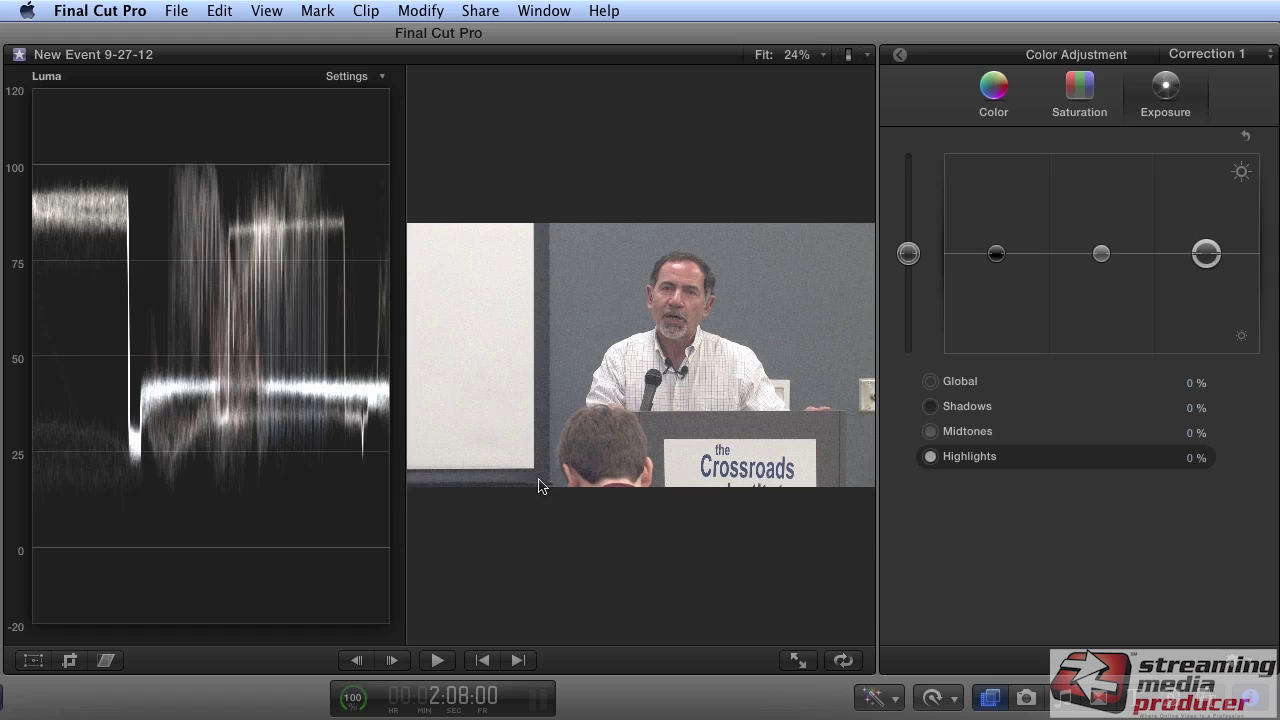
pyautogui.click(997, 255)
pyautogui.moveTo(998, 253); pyautogui.dragTo(1002, 281)
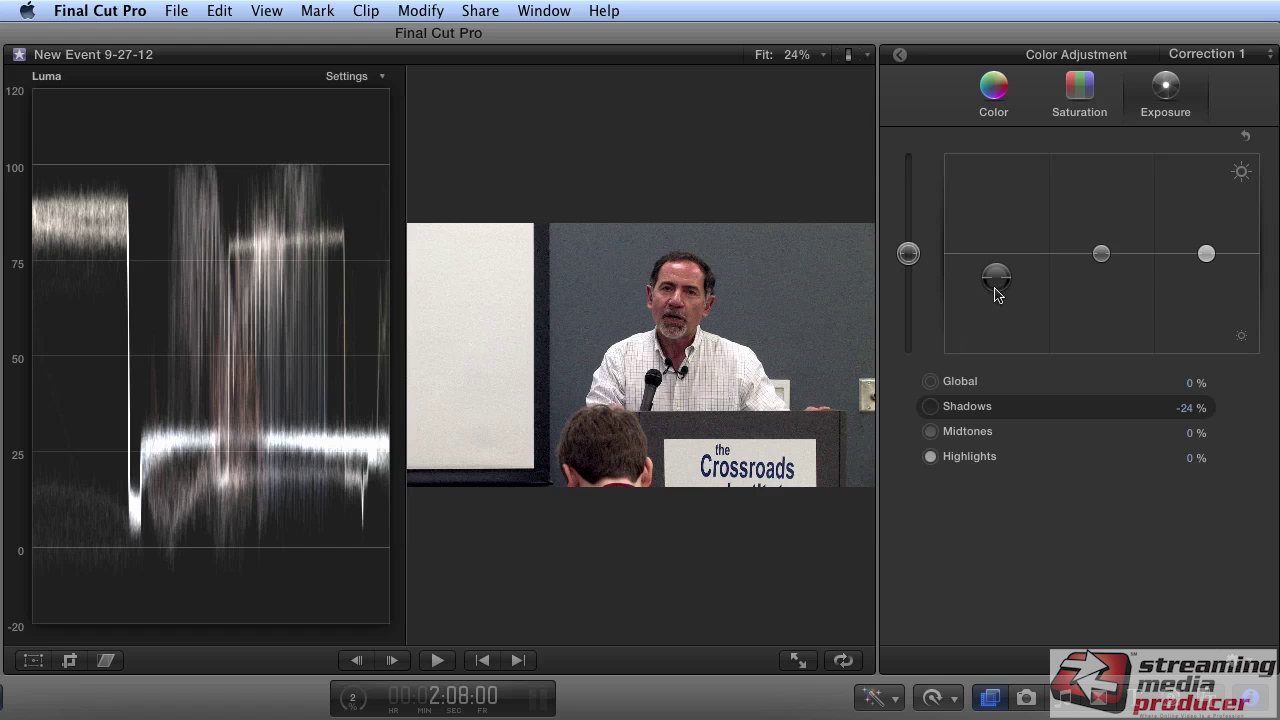
pyautogui.moveTo(998, 283); pyautogui.dragTo(998, 295)
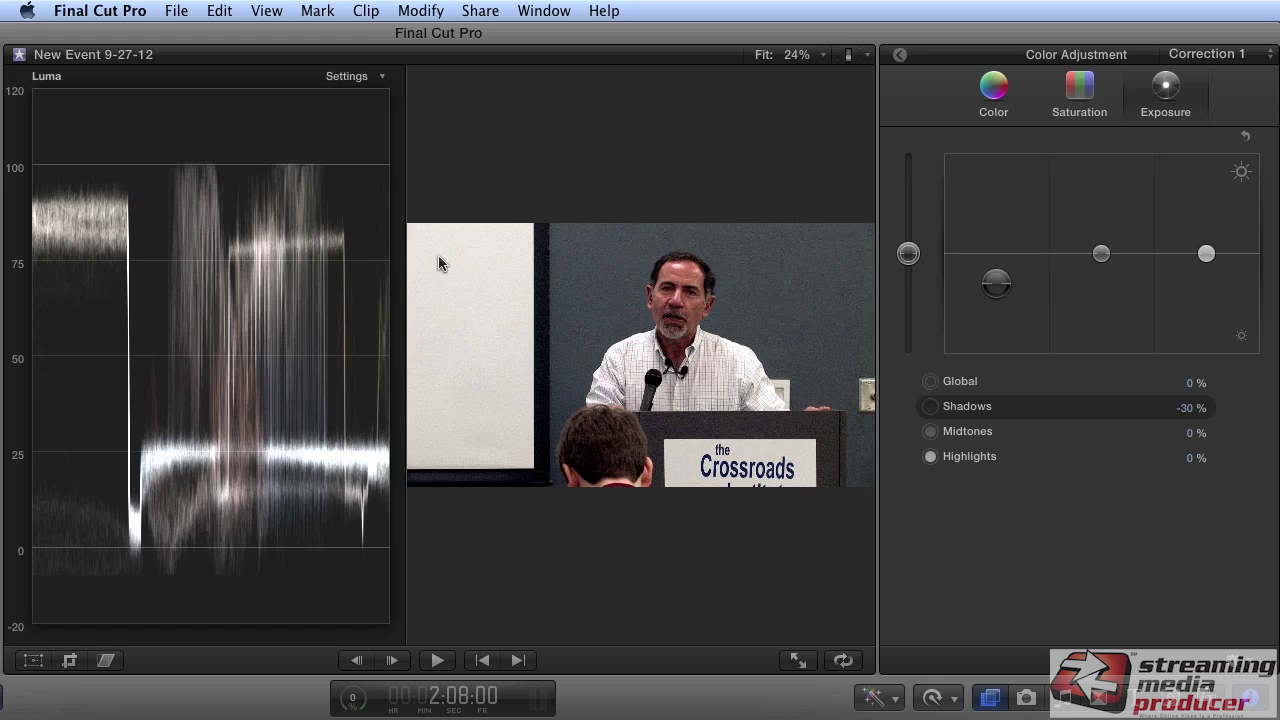
pyautogui.click(960, 458)
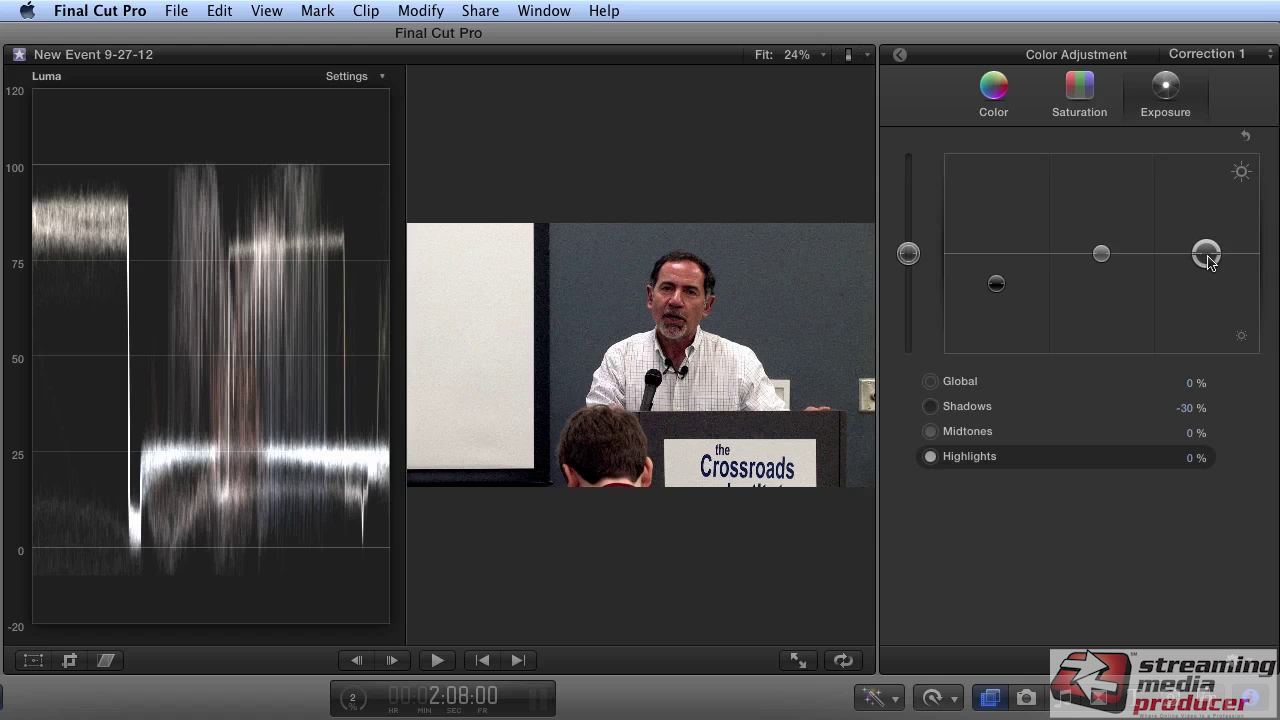
# Step: Raise the Highlights exposure puck to about 13%, lifting the waveform's bright band near 100
pyautogui.moveTo(1206, 258); pyautogui.dragTo(1207, 247)
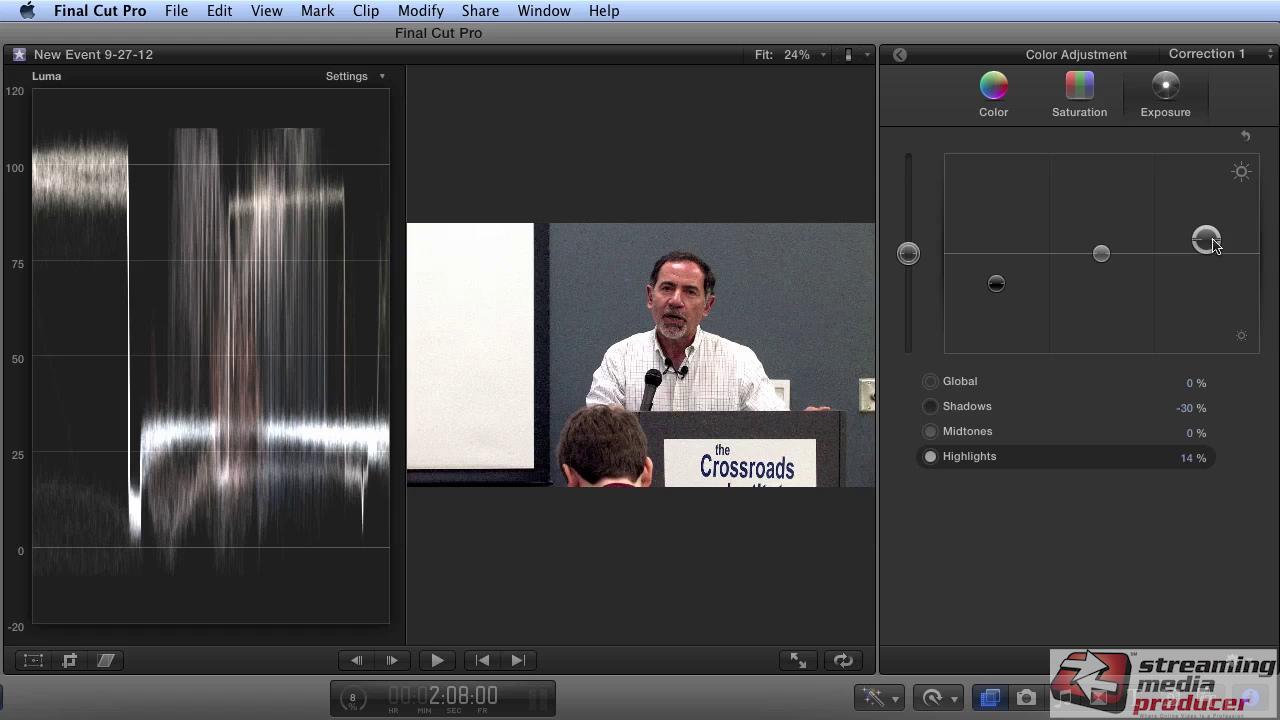
pyautogui.moveTo(1212, 243); pyautogui.dragTo(1215, 246)
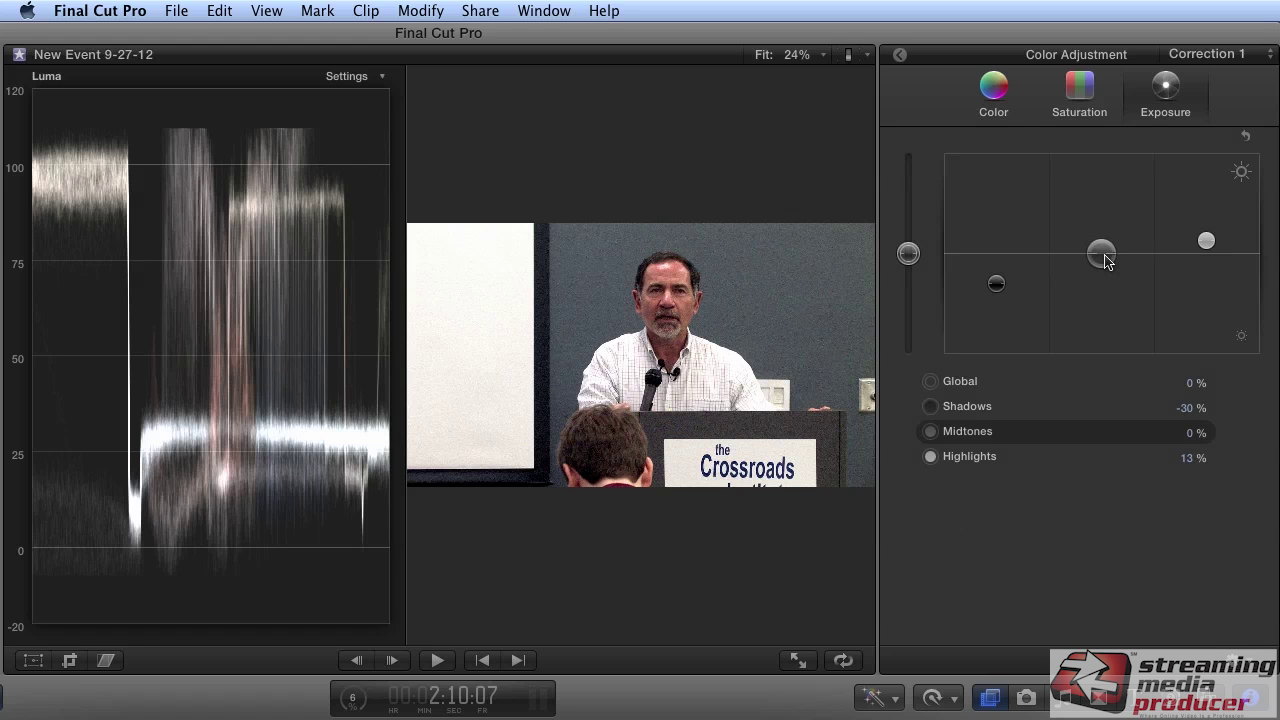
# Step: Lift Midtones exposure to 14% and deepen Shadows to -34% on the Exposure board
pyautogui.moveTo(1106, 260); pyautogui.dragTo(1106, 256)
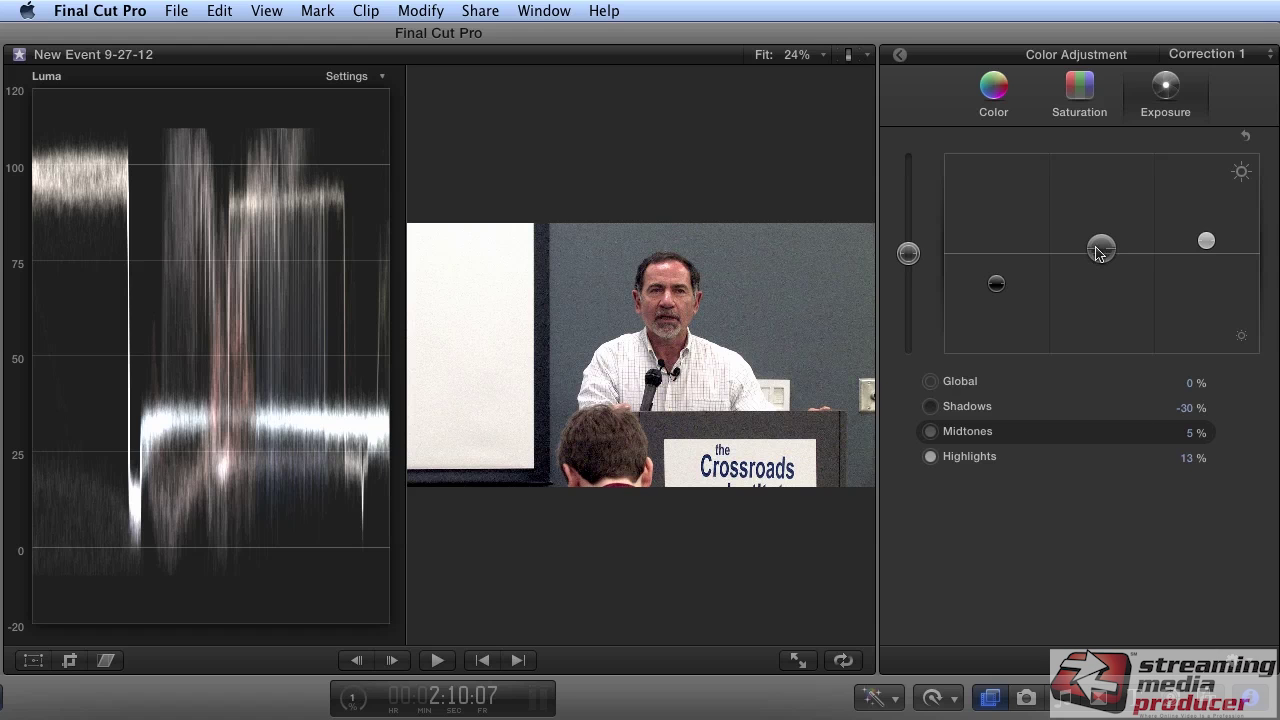
pyautogui.moveTo(1100, 248); pyautogui.dragTo(1100, 244)
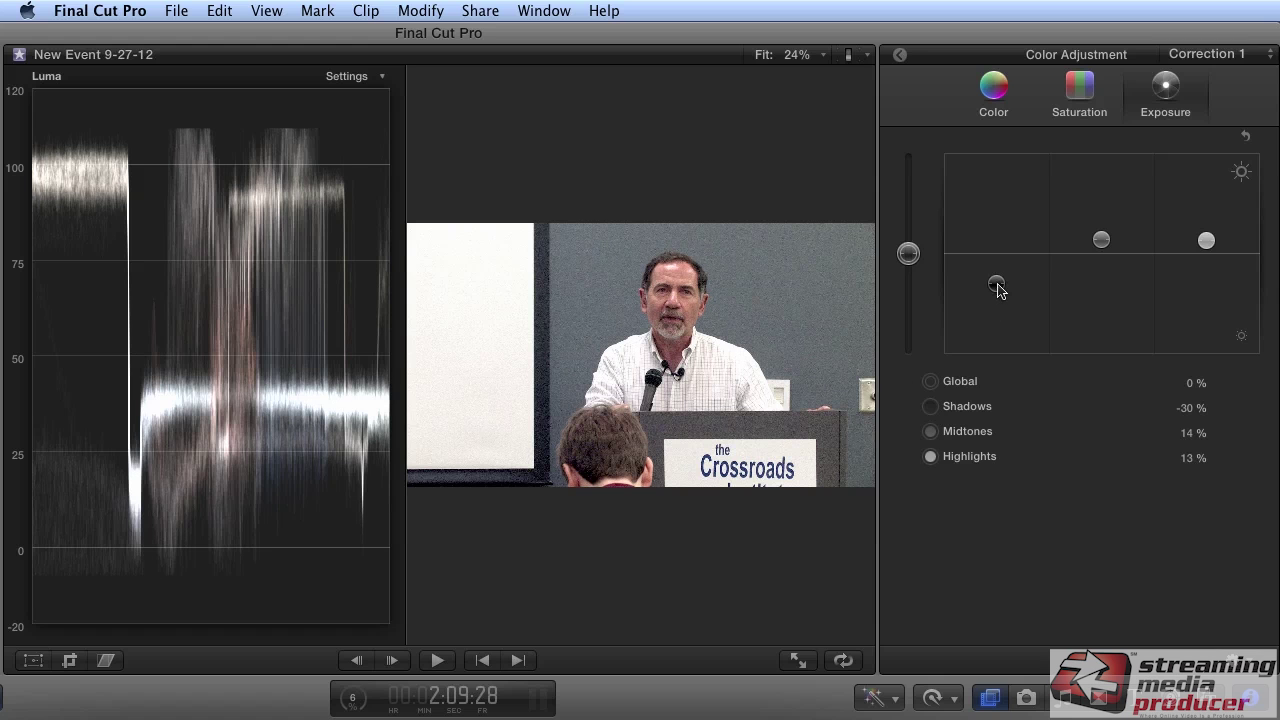
pyautogui.moveTo(997, 289); pyautogui.dragTo(998, 293)
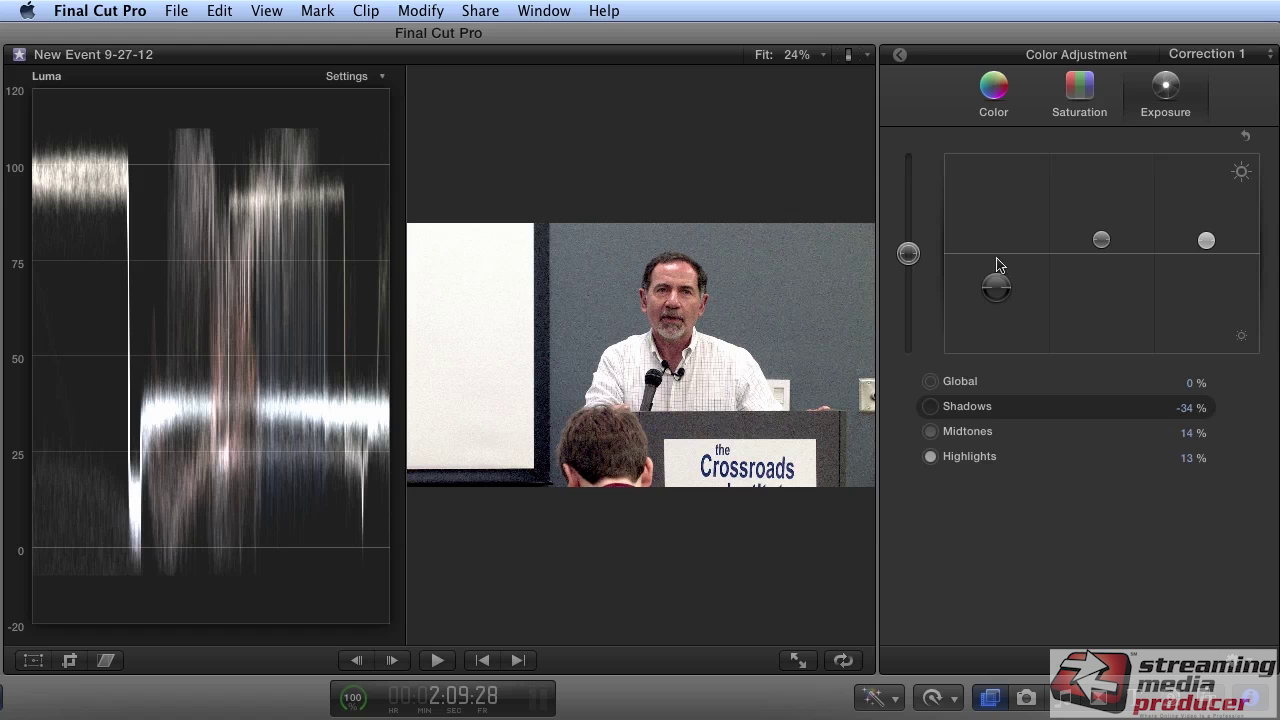
pyautogui.click(901, 56)
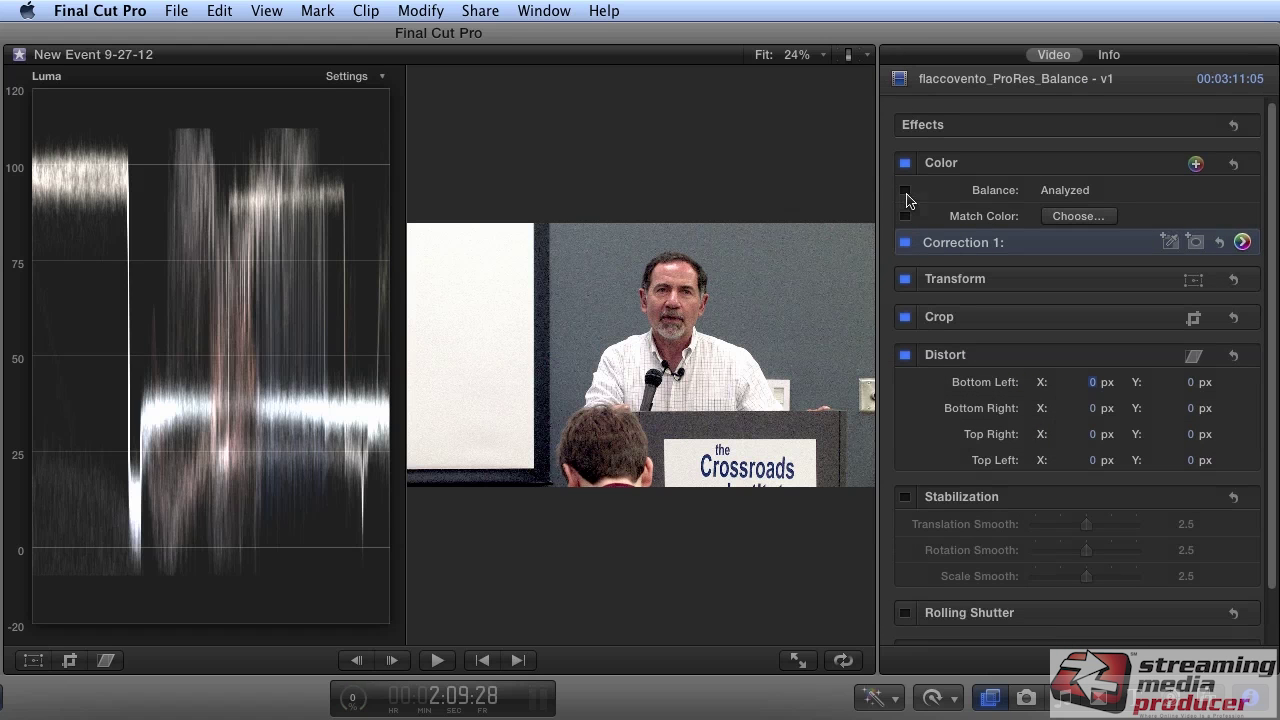
# Step: Compare the clip with Correction 1 turned off and then back on
pyautogui.click(906, 243)
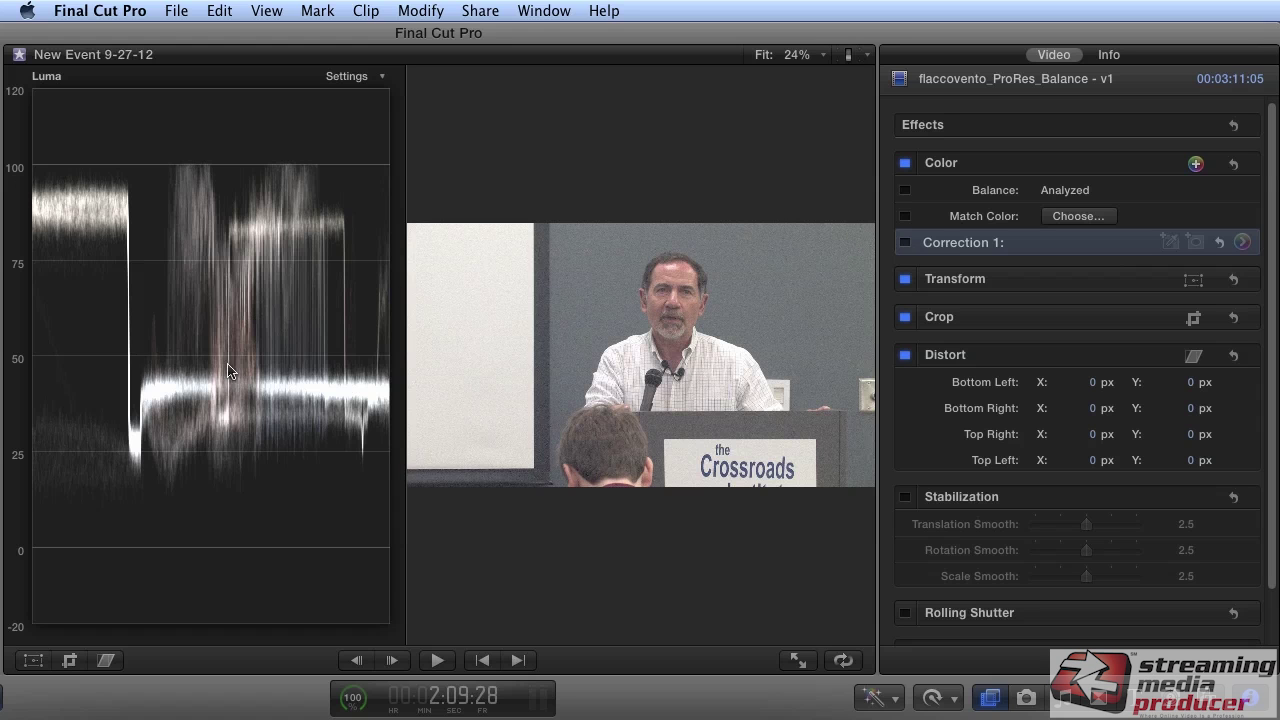
pyautogui.click(906, 243)
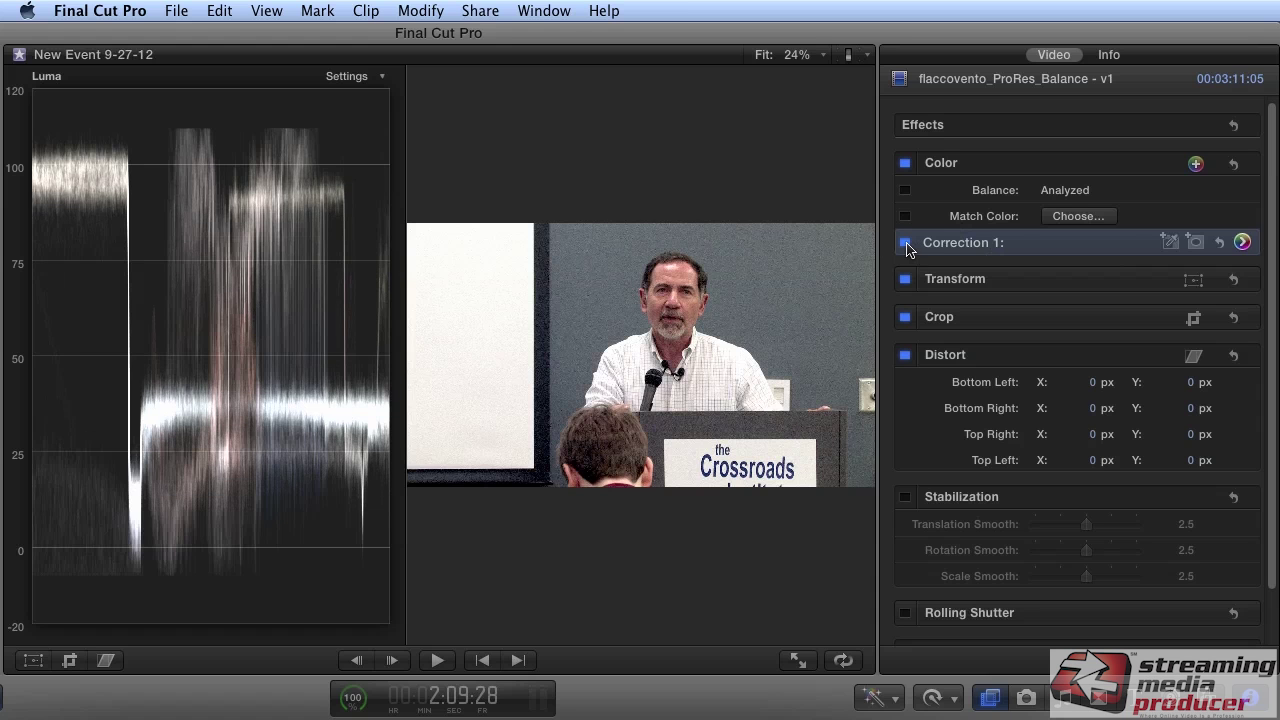
pyautogui.click(356, 80)
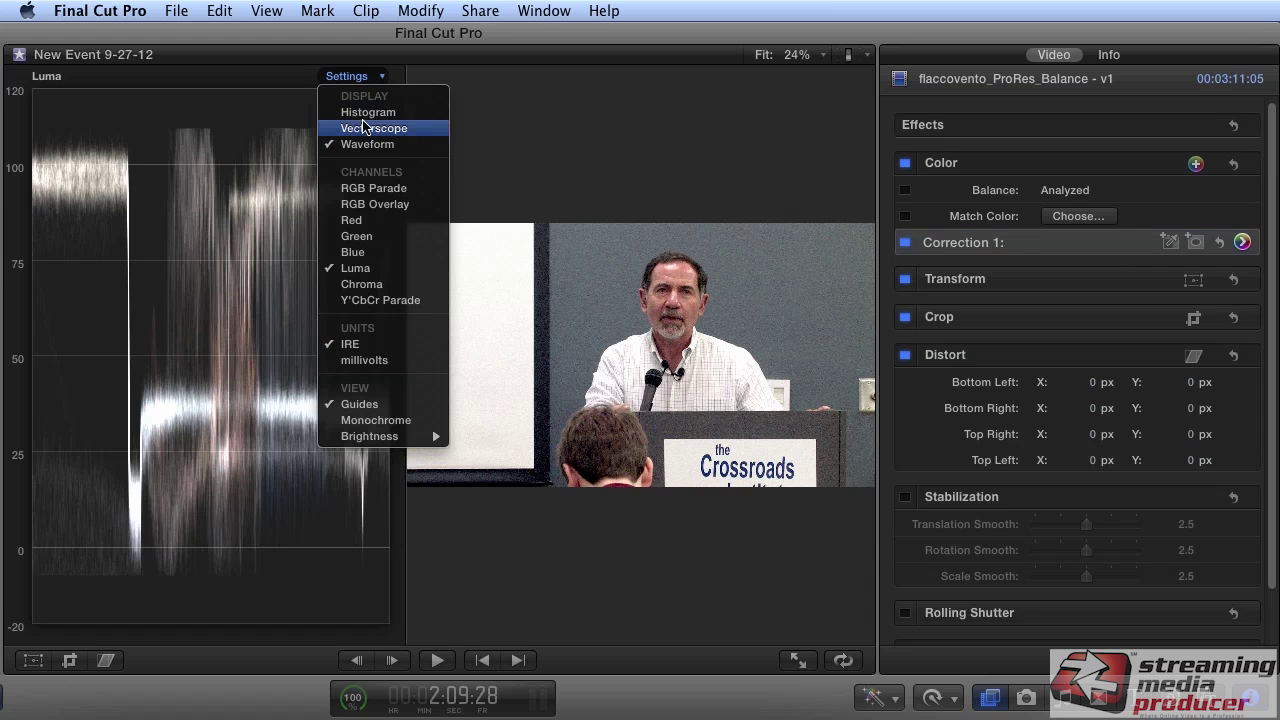
# Step: Switch the scope to a Luma histogram and compare Correction 1 off and on again
pyautogui.click(366, 116)
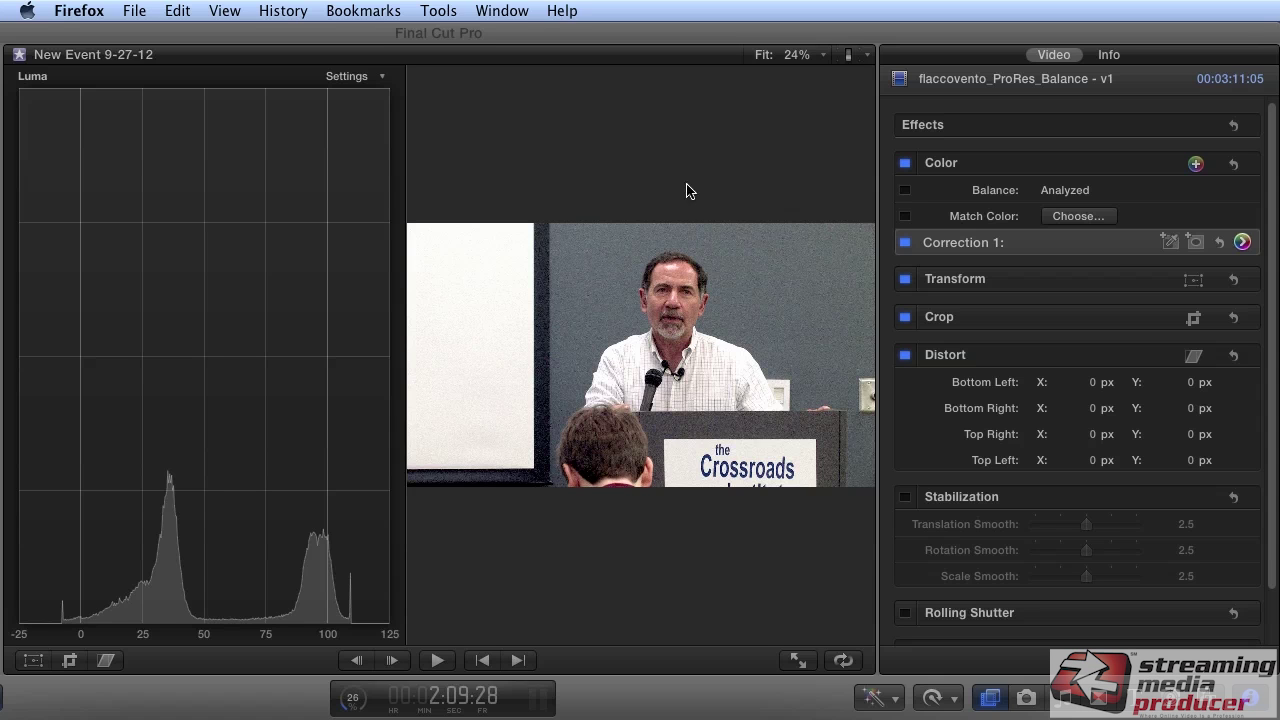
pyautogui.click(906, 243)
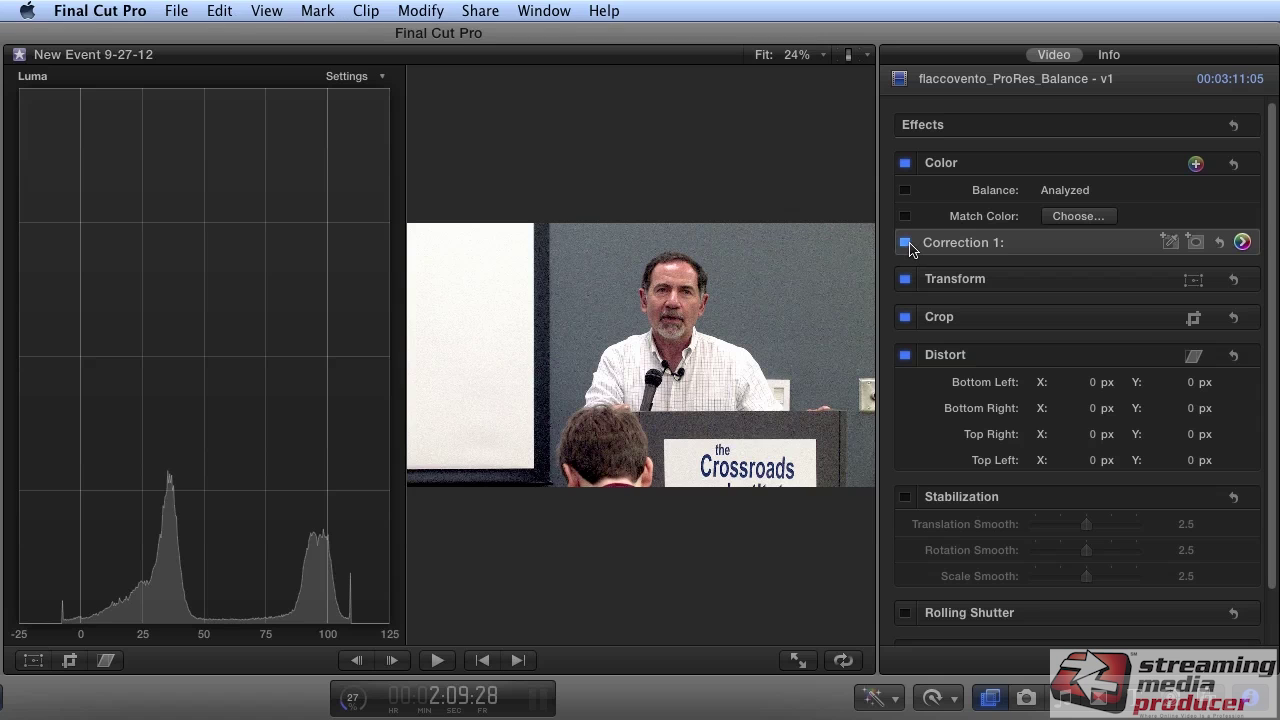
pyautogui.click(906, 243)
pyautogui.click(906, 243)
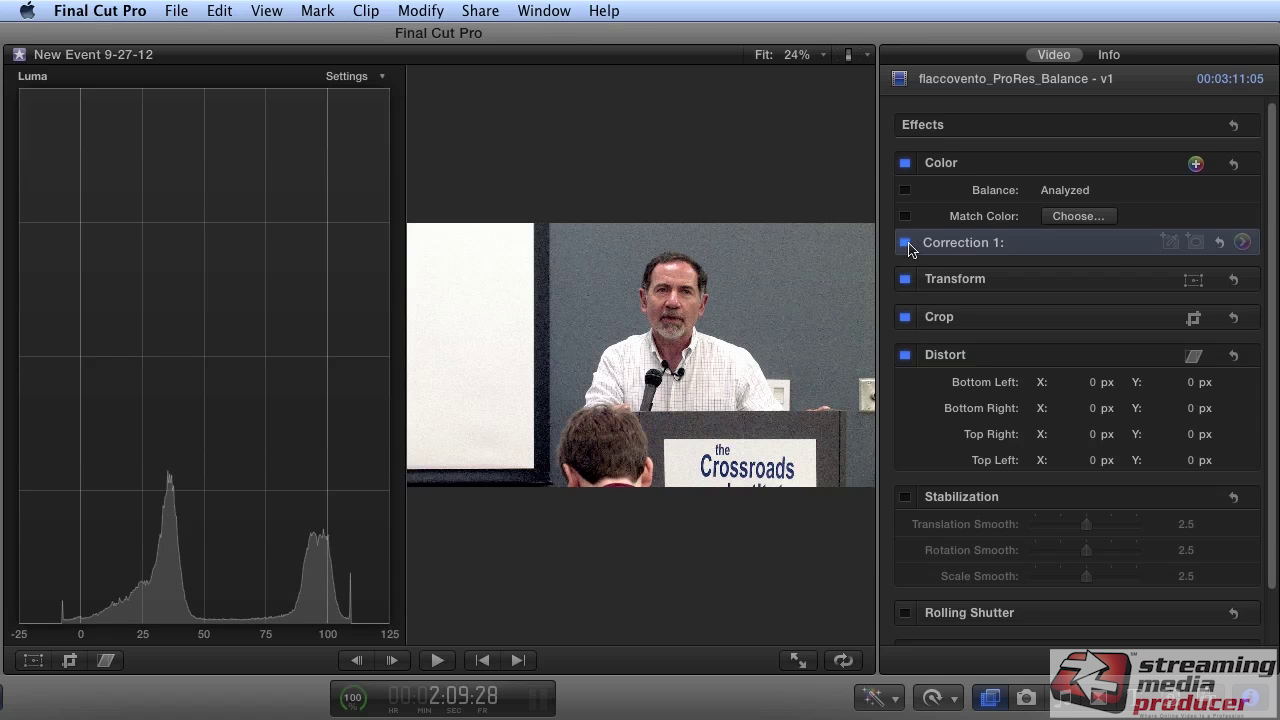